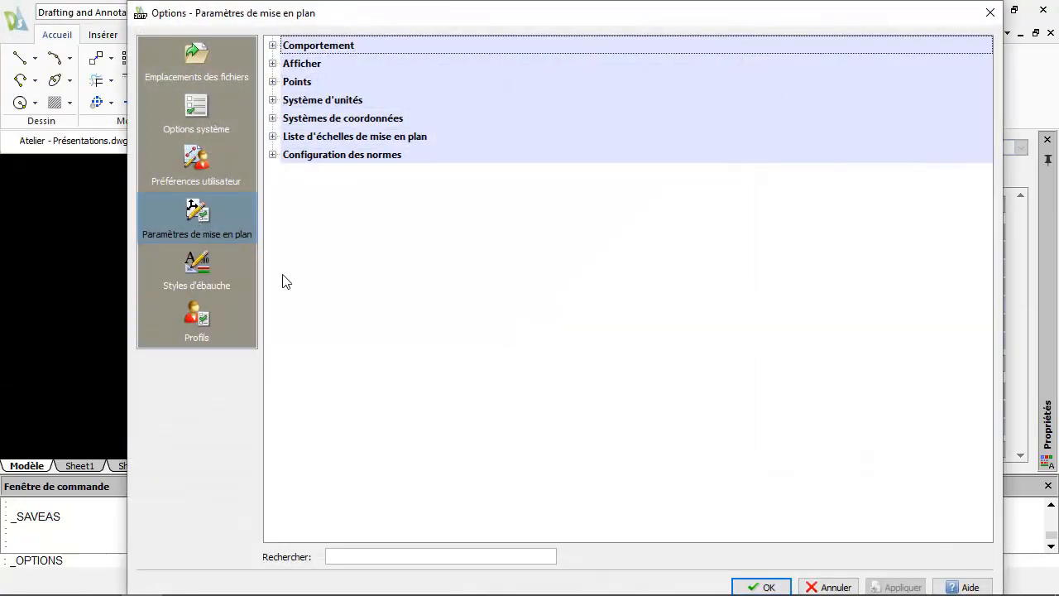
Step: Review the unit system settings in the drawing options, then accept the options
left_click(272, 100)
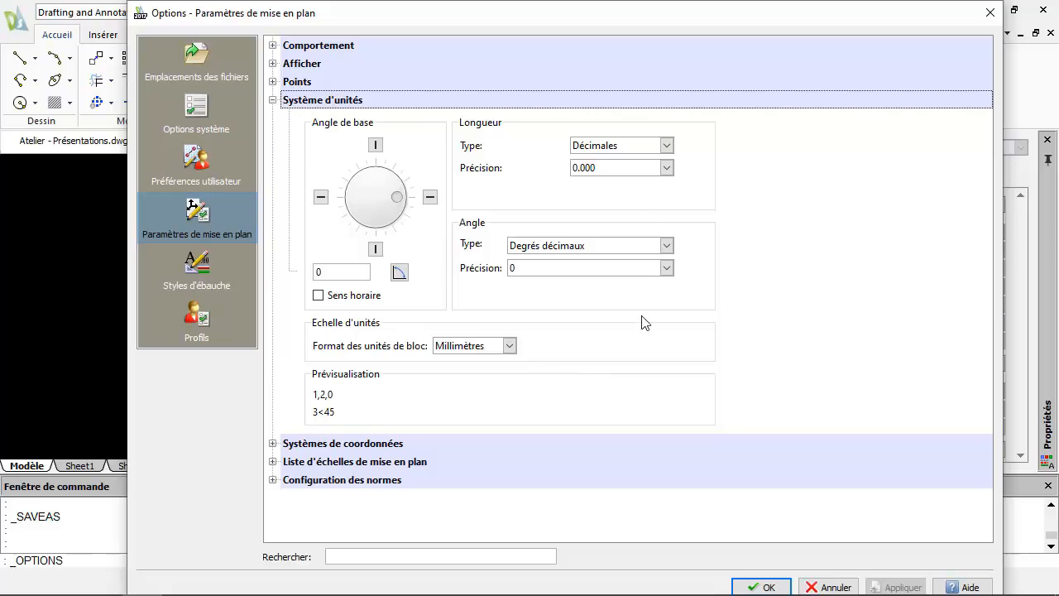
left_click(770, 584)
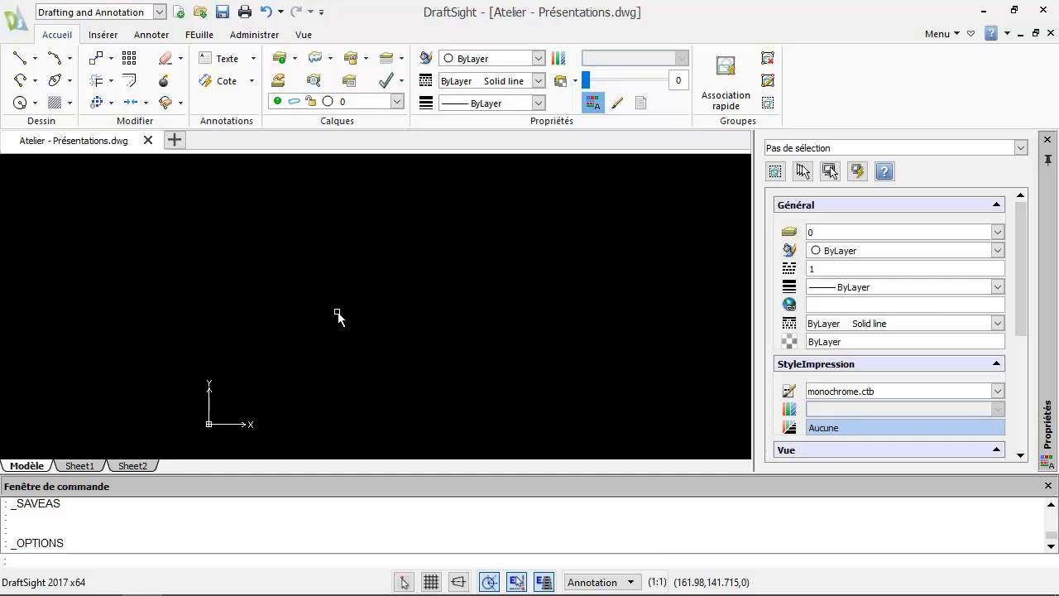
Step: Rename the sheet Sheet1 as "Plan de Masse"
left_click(79, 462)
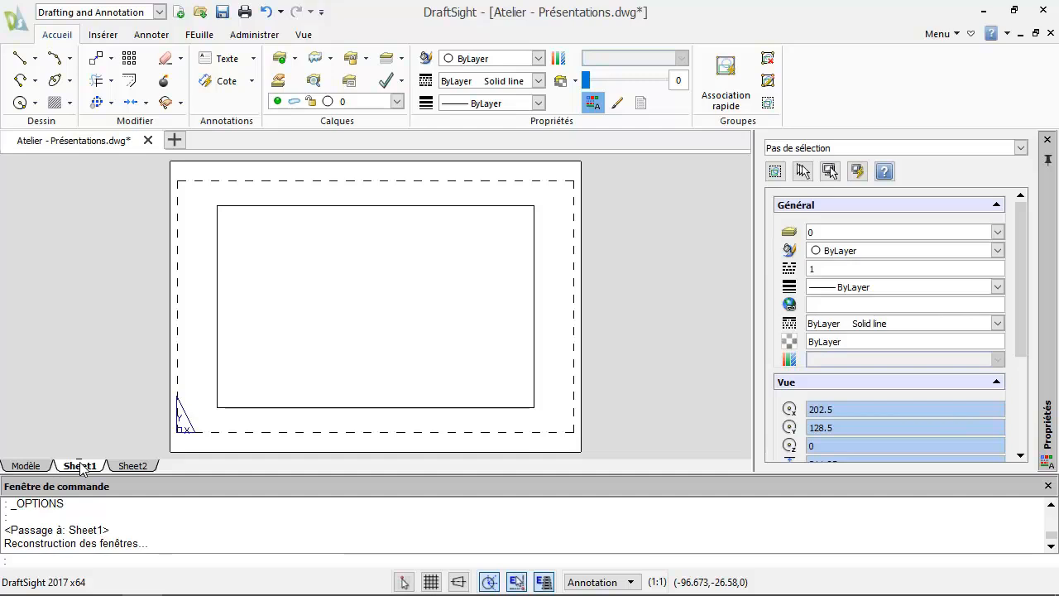
right_click(81, 467)
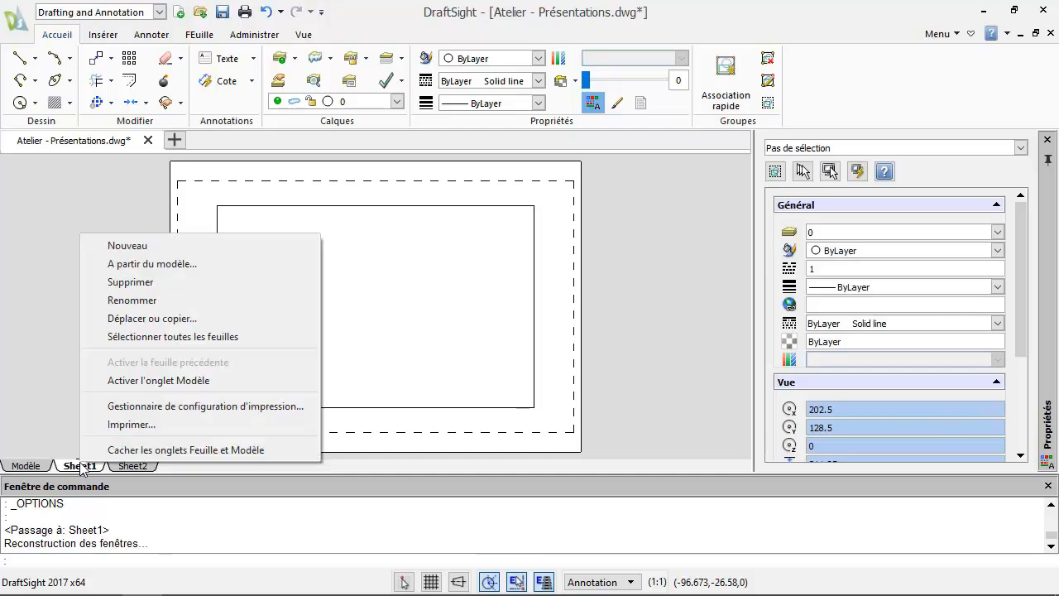
left_click(147, 301)
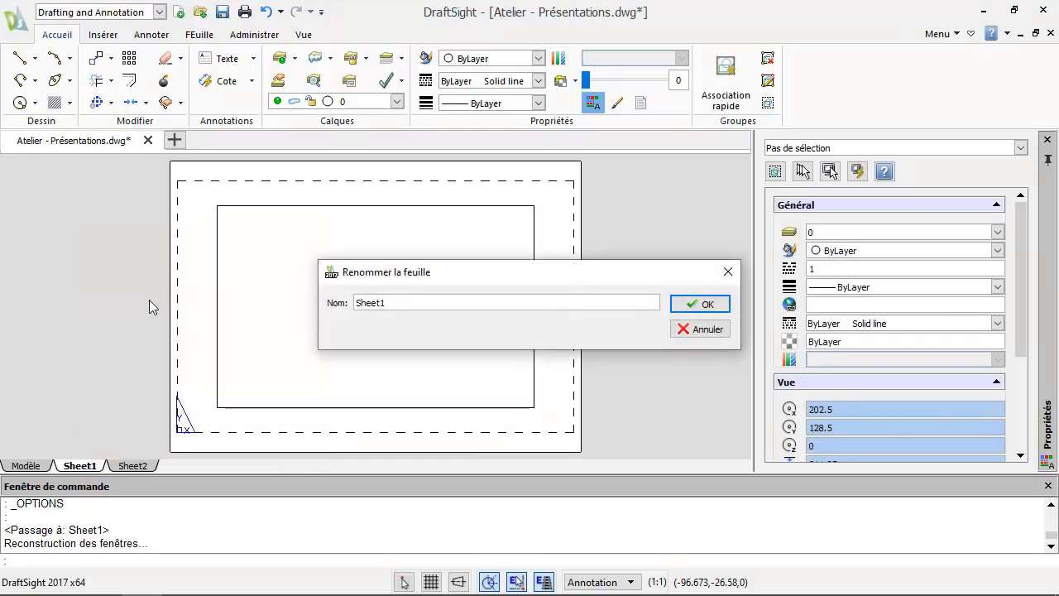
key("BackSpace")
key("BackSpace")
key("BackSpace")
key("BackSpace")
key("BackSpace")
key("BackSpace")
key("Return")
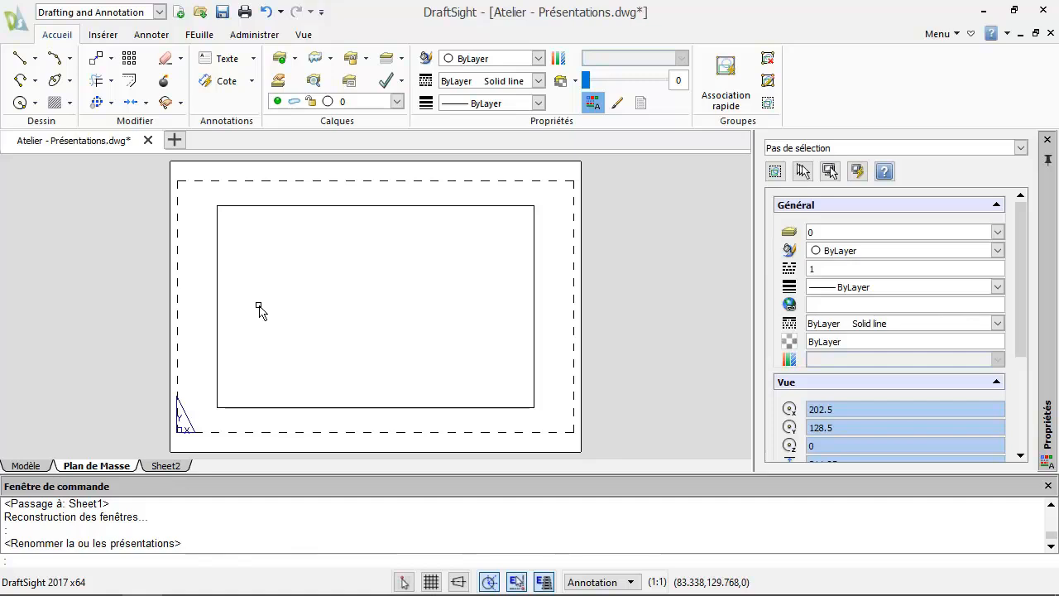
left_click(248, 206)
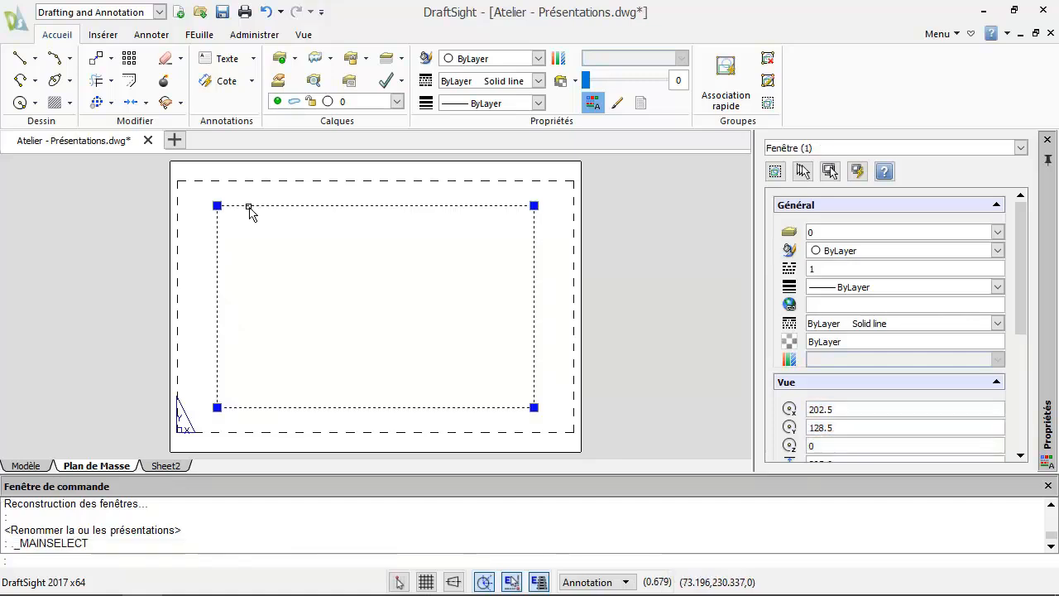
key("Escape")
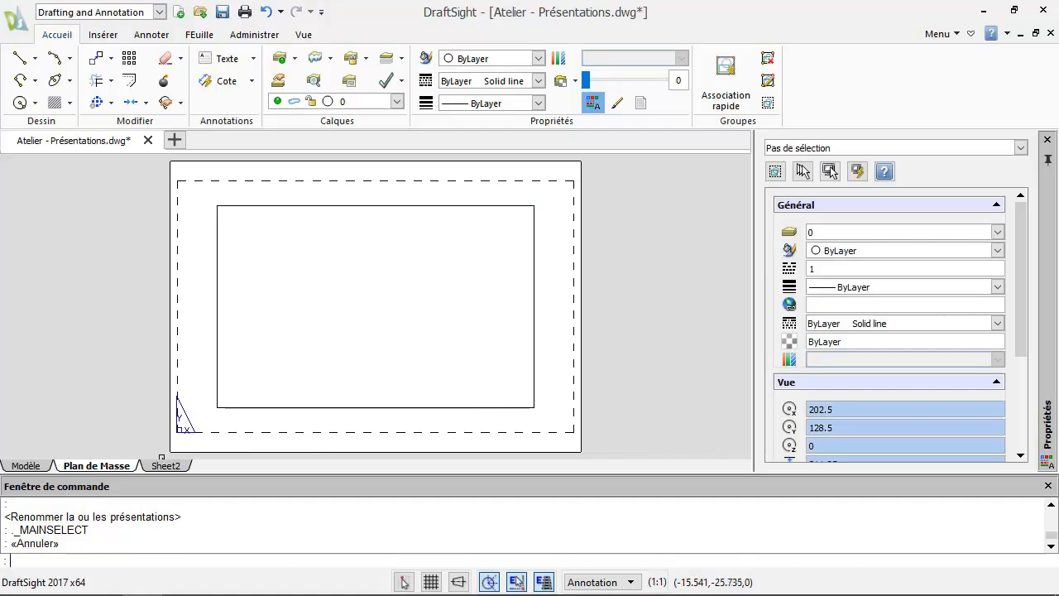
Step: Rename the sheet Sheet2 as "Plan d'Elévations"
left_click(165, 466)
right_click(166, 466)
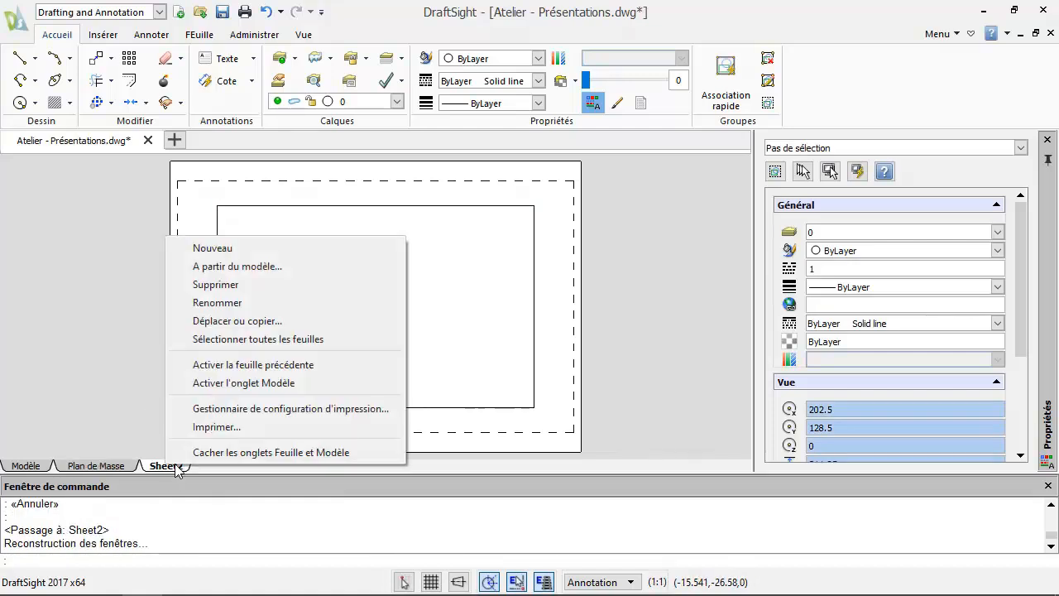
left_click(198, 303)
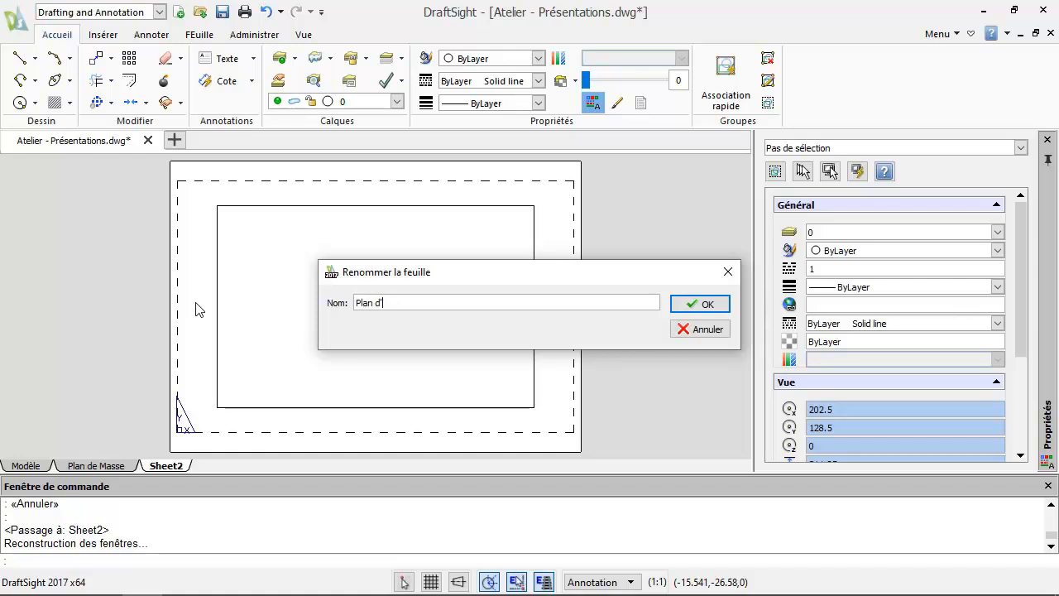
type("Plan d'Elévations")
left_click(704, 305)
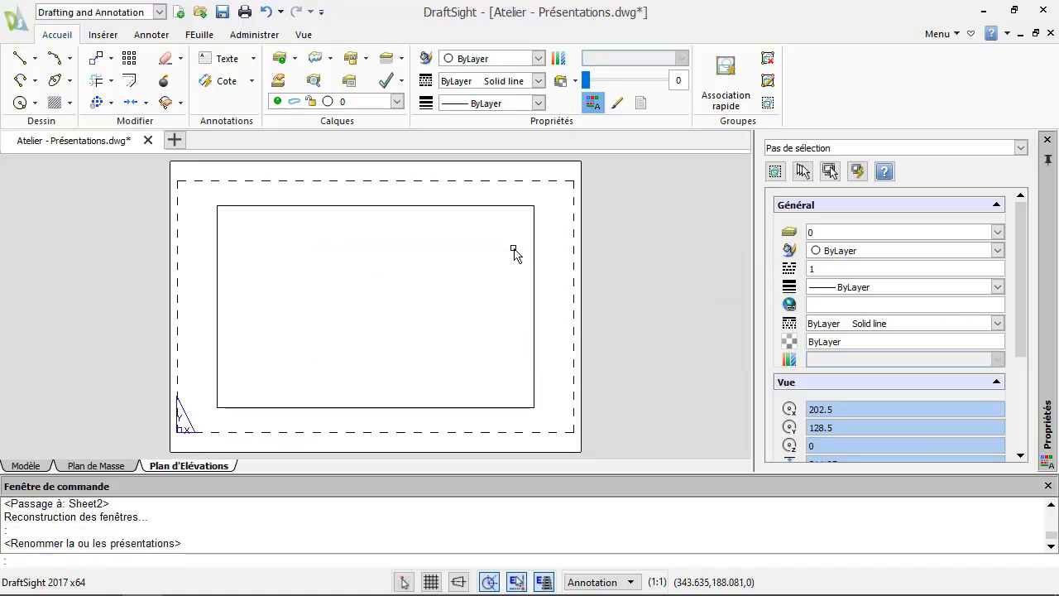
Step: Shrink the viewport on the Plan d'Elévations sheet into the sheet's upper-left quarter, centred at about (105.9, 188.1)
left_click(457, 207)
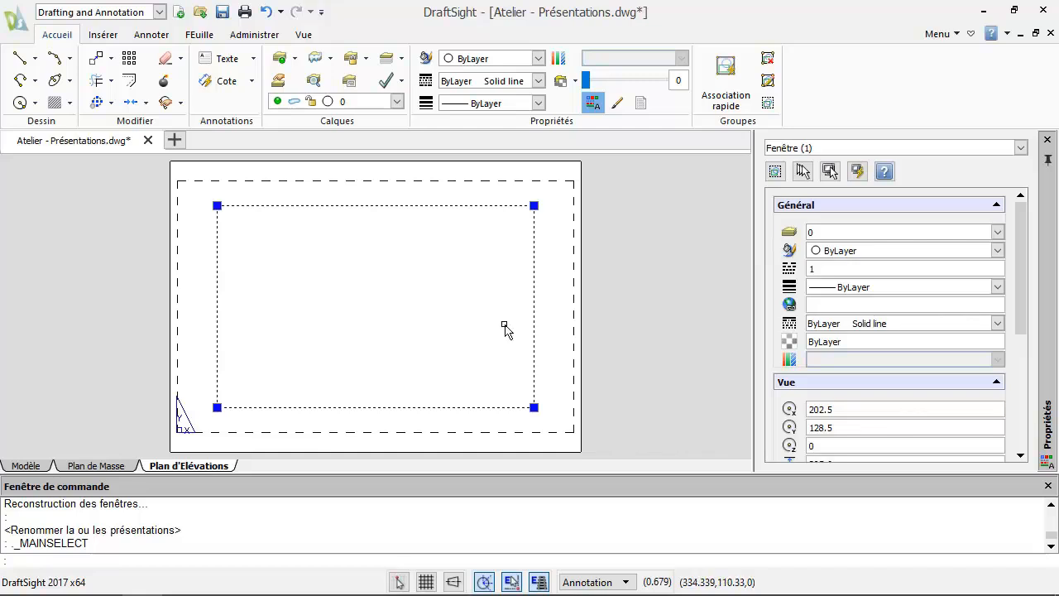
left_click(534, 406)
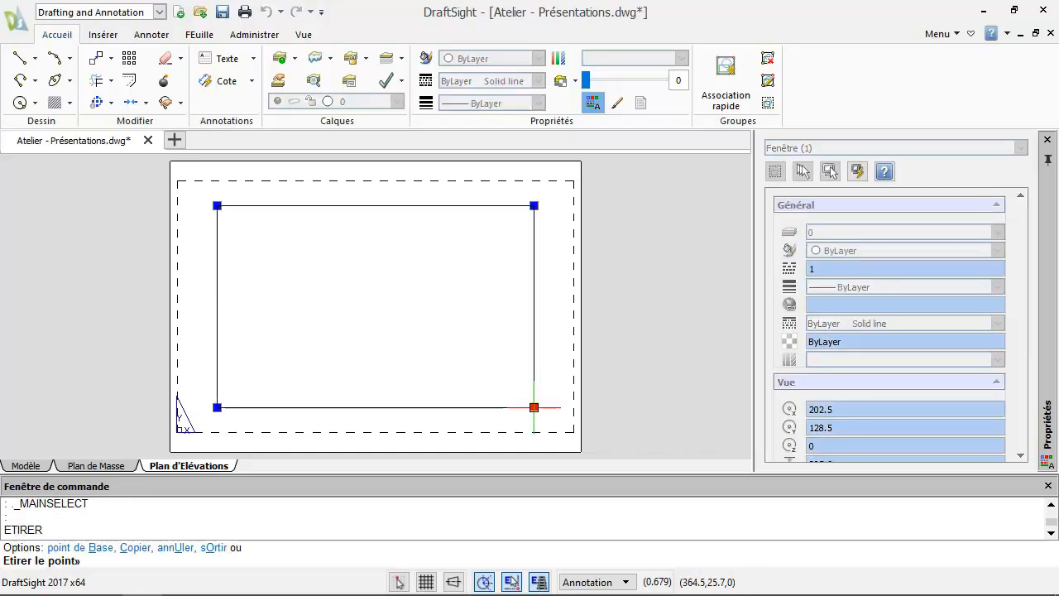
left_click(534, 407)
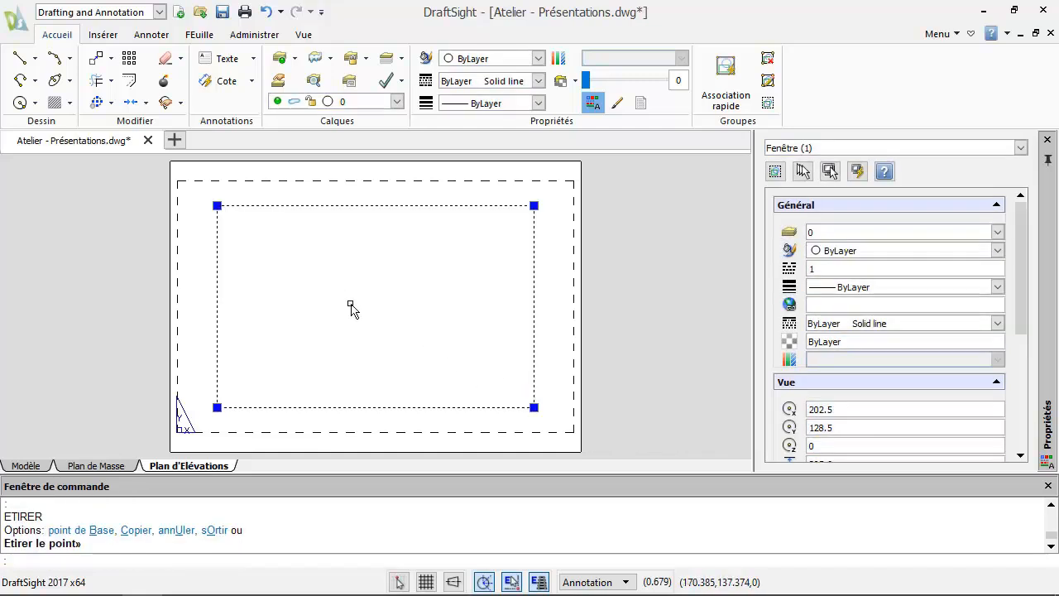
left_click(534, 406)
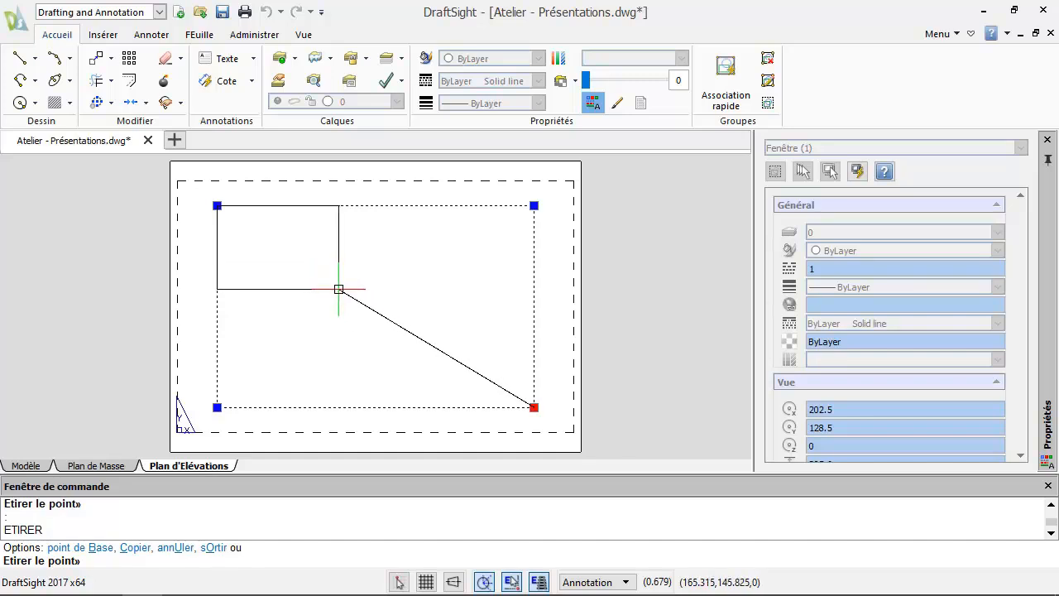
left_click(343, 289)
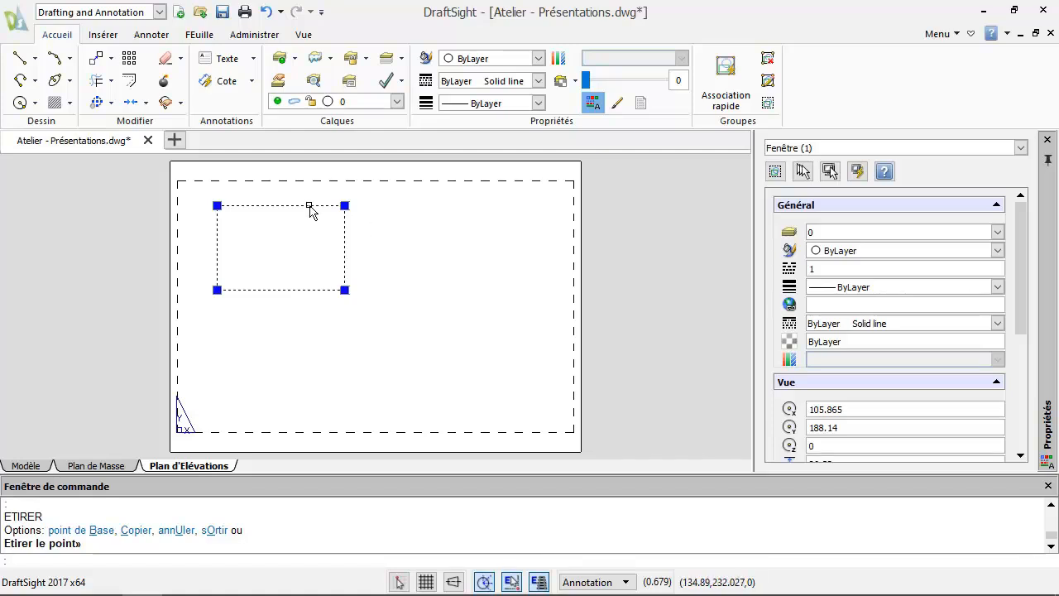
Step: Copy the reduced viewport to the upper-right area of the Plan d'Elévations sheet, aligned horizontally with the original
key("ctrl+c")
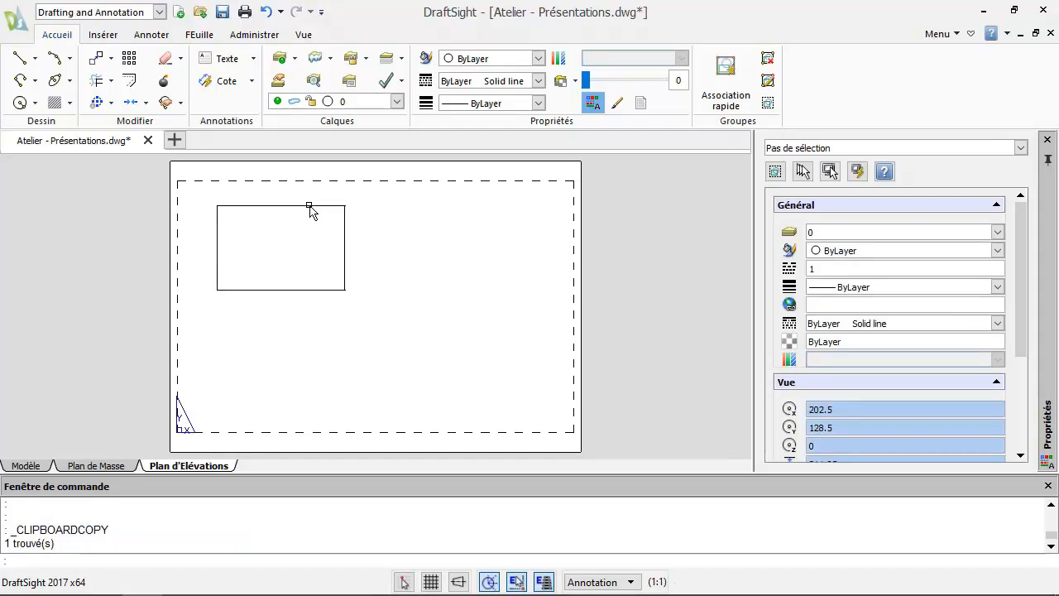
key("ctrl+v")
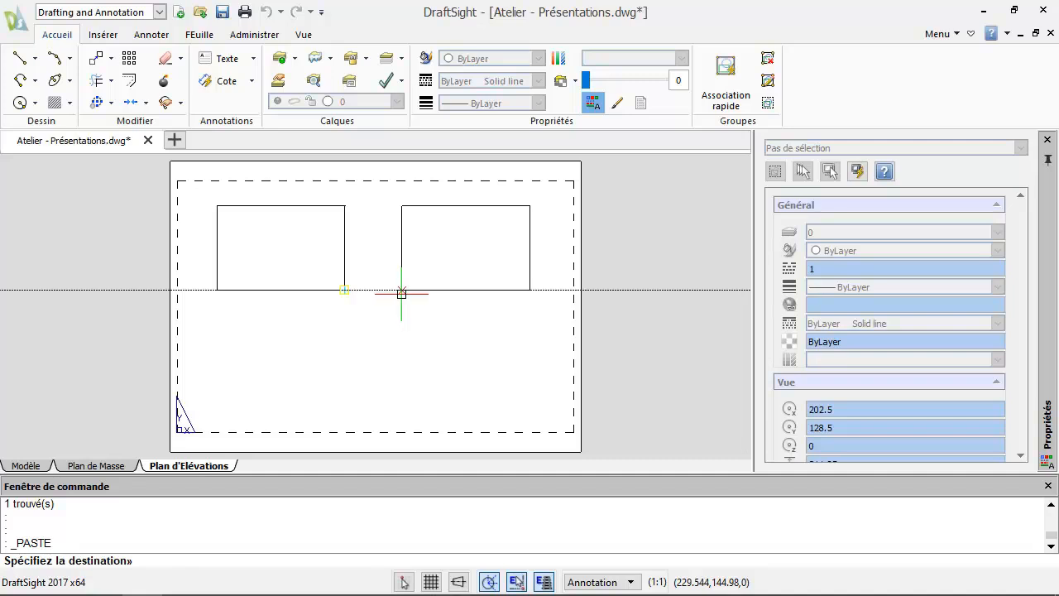
left_click(401, 290)
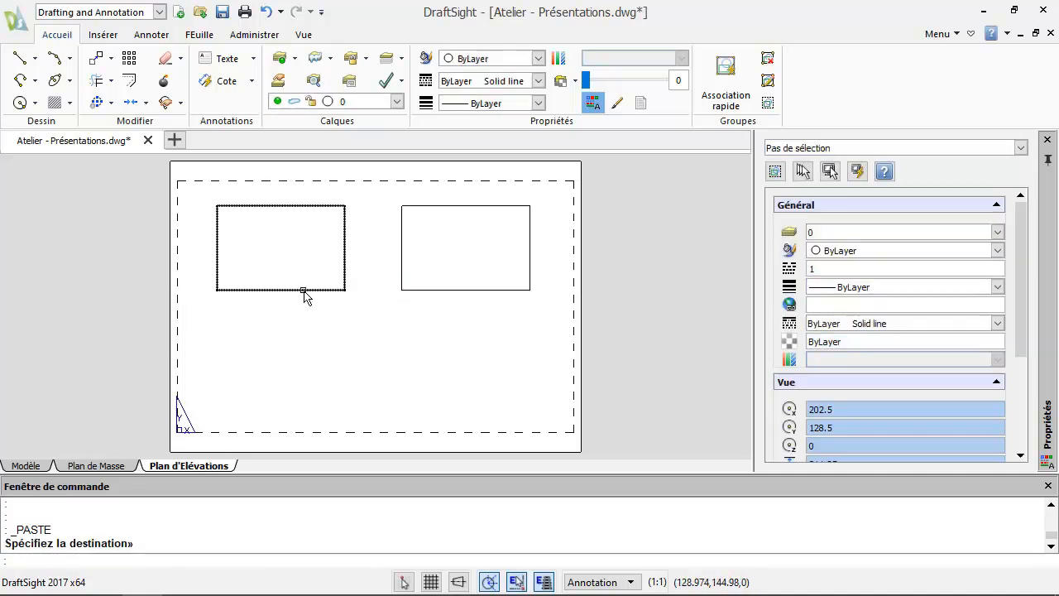
Step: Copy both upper viewports of the Plan d'Elévations sheet straight down to form a second row of two
left_click(303, 291)
left_click(426, 290)
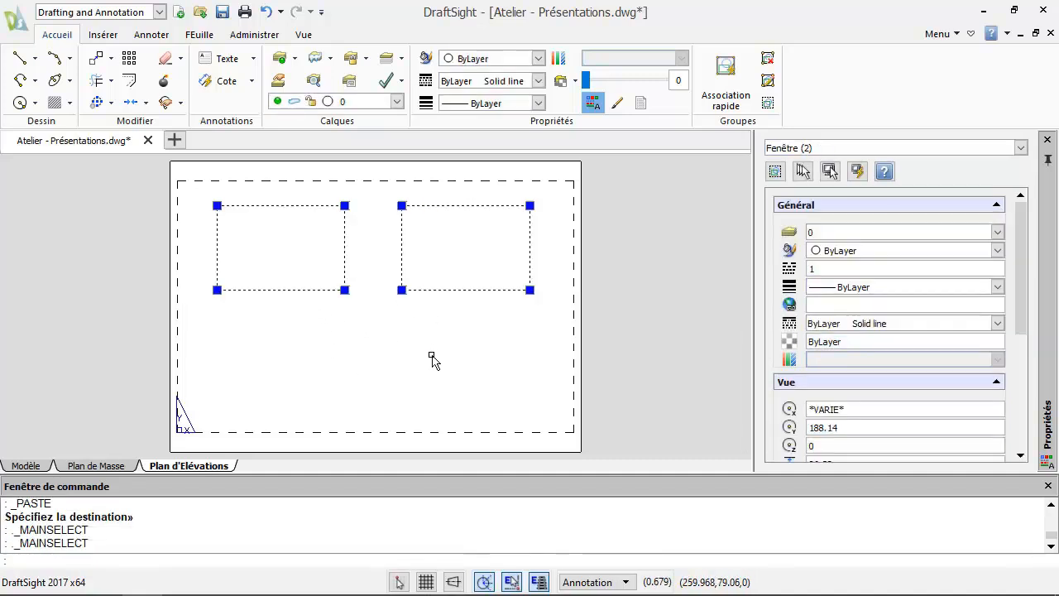
key("ctrl+c")
key("ctrl+v")
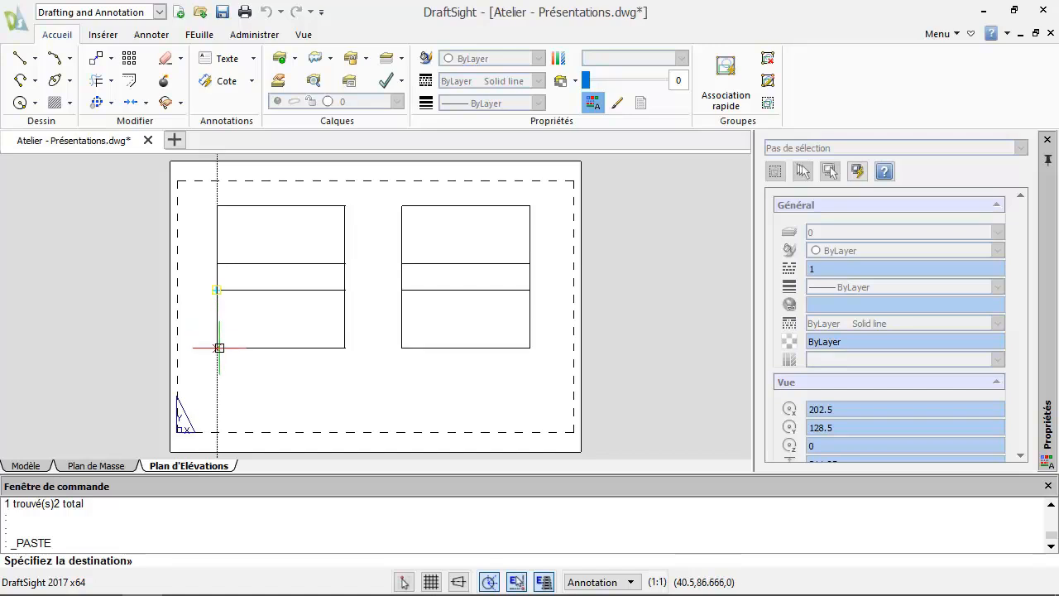
left_click(218, 406)
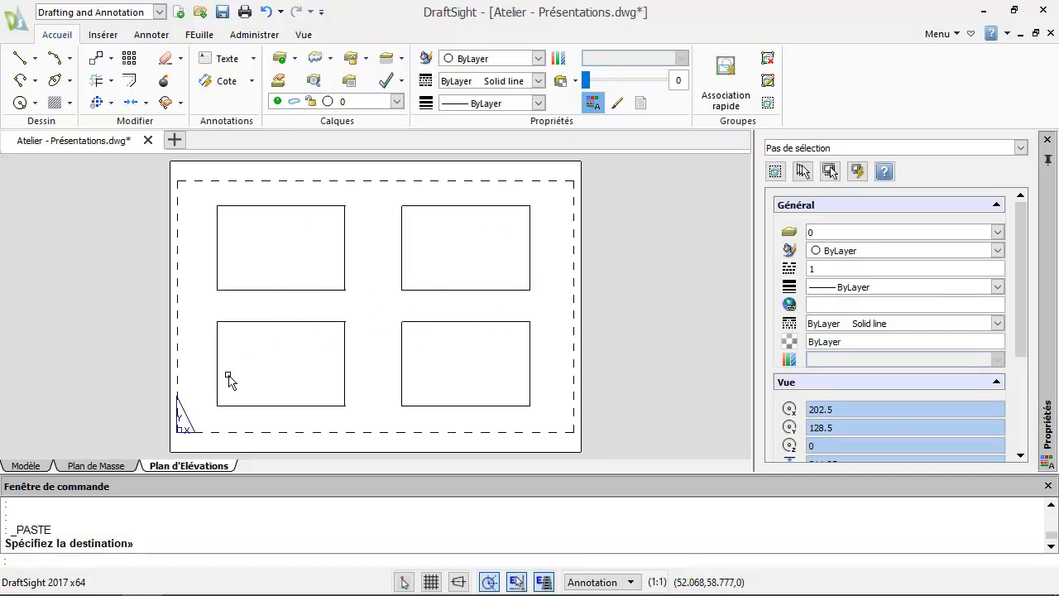
Step: Create a new sheet after Plan d'Elévations and rename it "Plan de Façades"
right_click(195, 474)
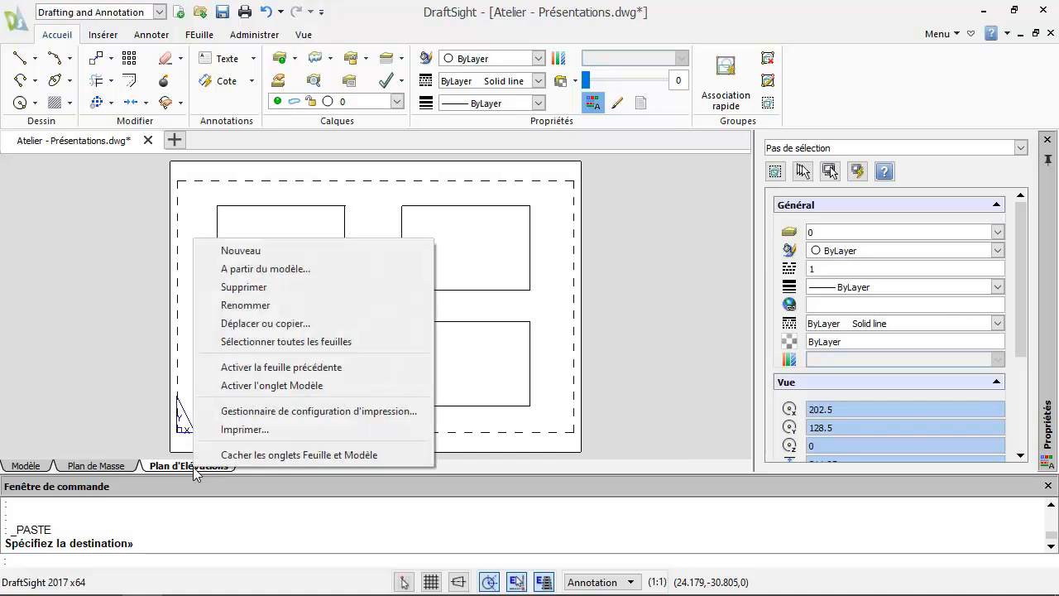
left_click(236, 256)
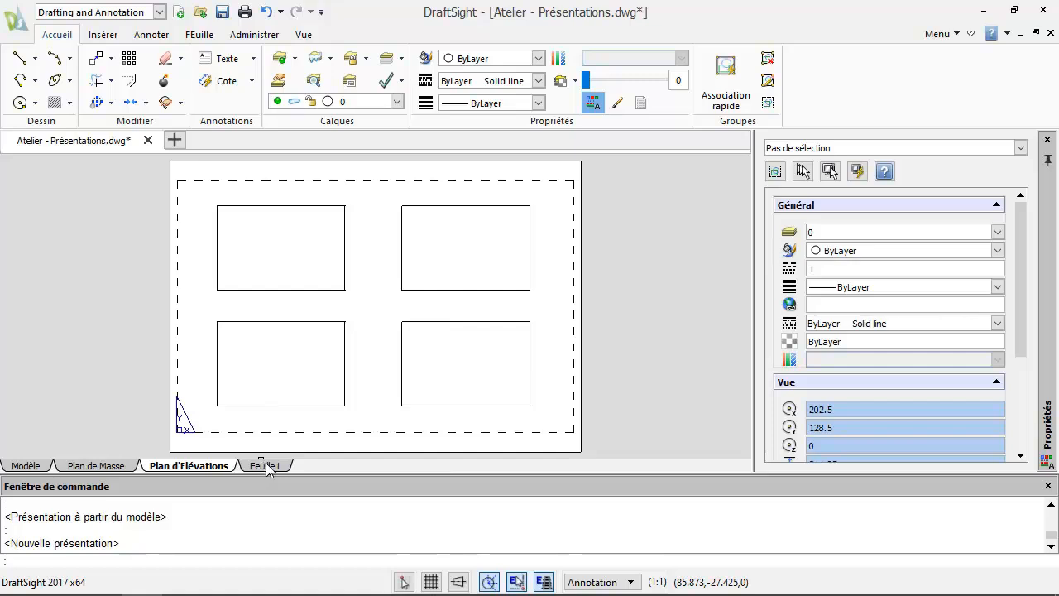
left_click(265, 466)
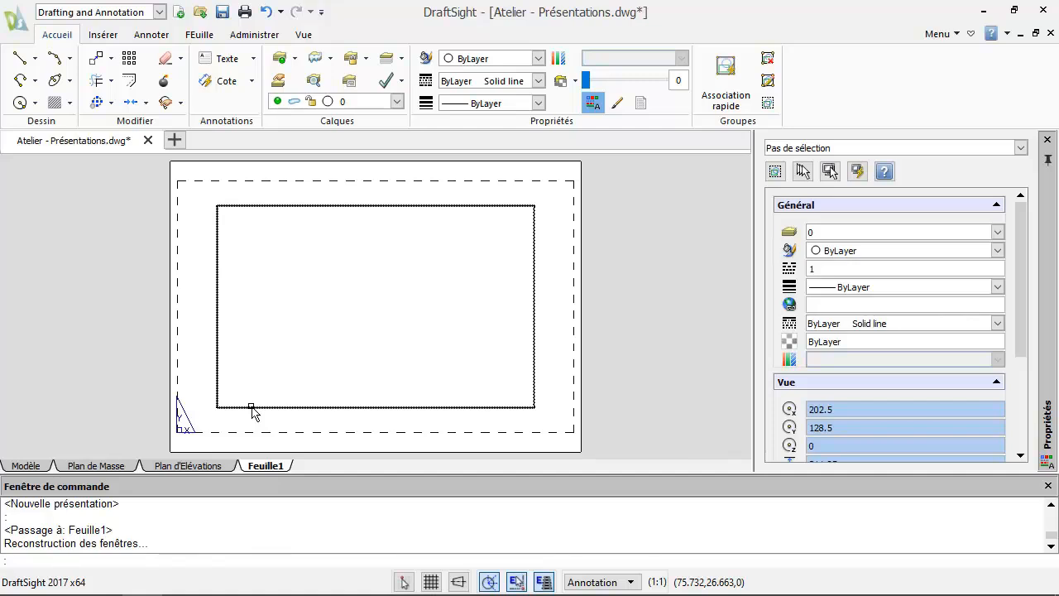
right_click(265, 465)
left_click(302, 302)
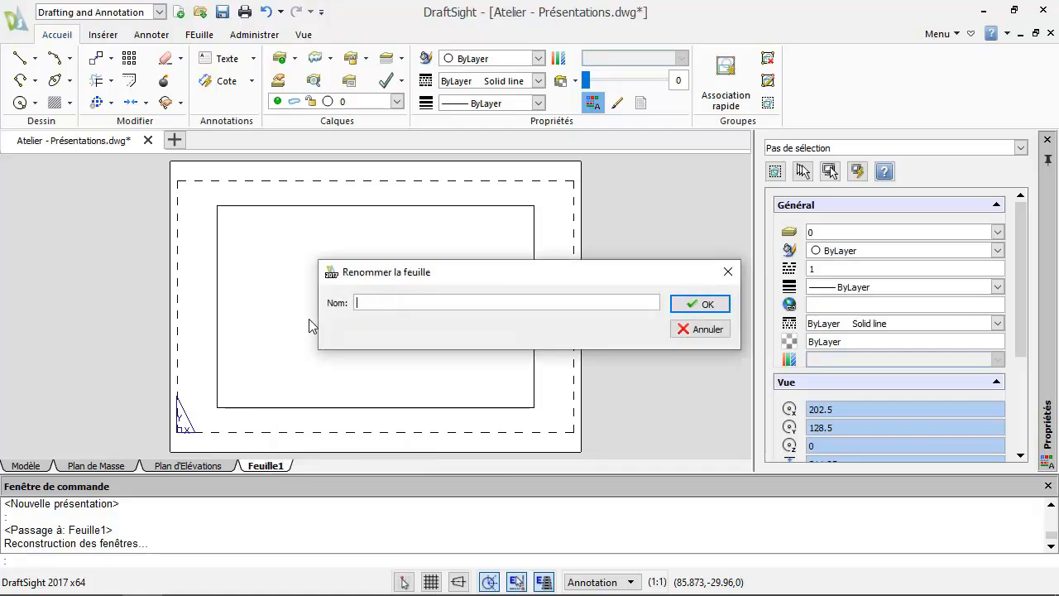
type("Plan de Façades")
left_click(687, 305)
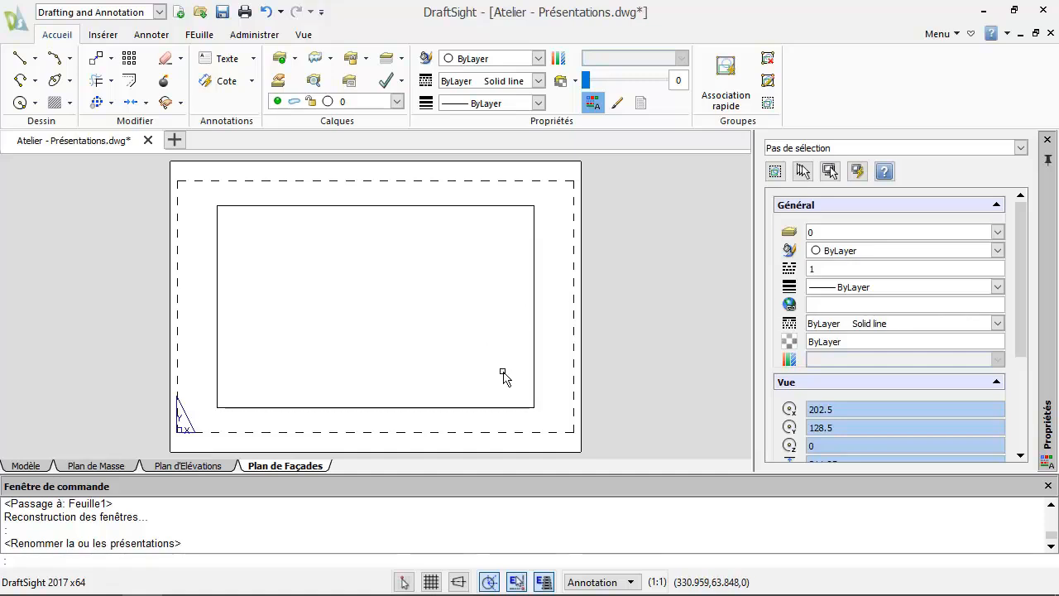
Step: Shrink the Plan de Façades viewport into the sheet's upper-left quarter, centred at about (106.3, 187.7), matching the Plan d'Elévations layout
left_click(180, 466)
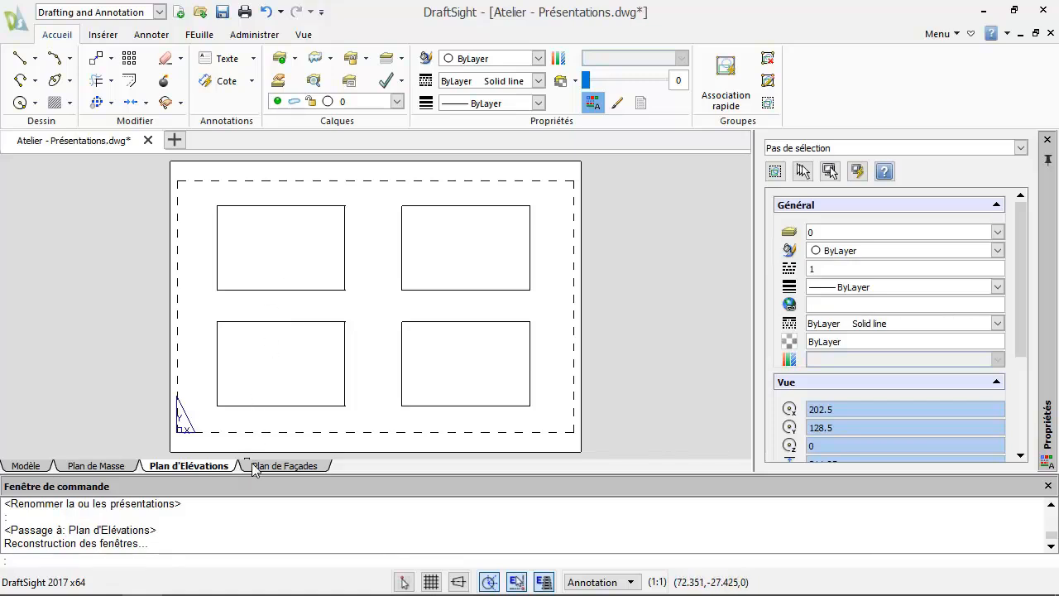
left_click(278, 466)
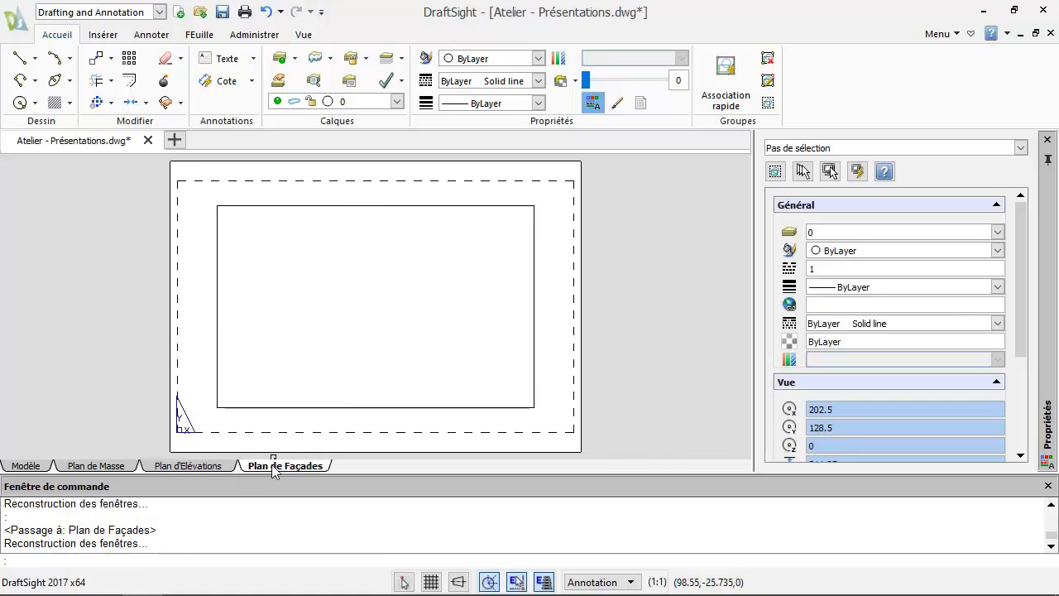
left_click(492, 407)
left_click(534, 408)
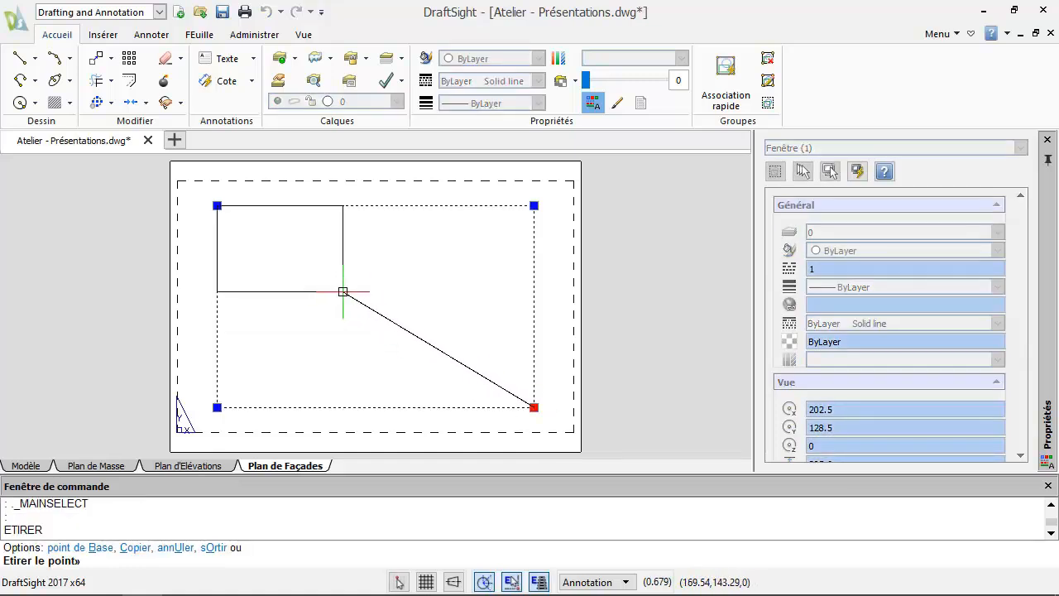
left_click(345, 291)
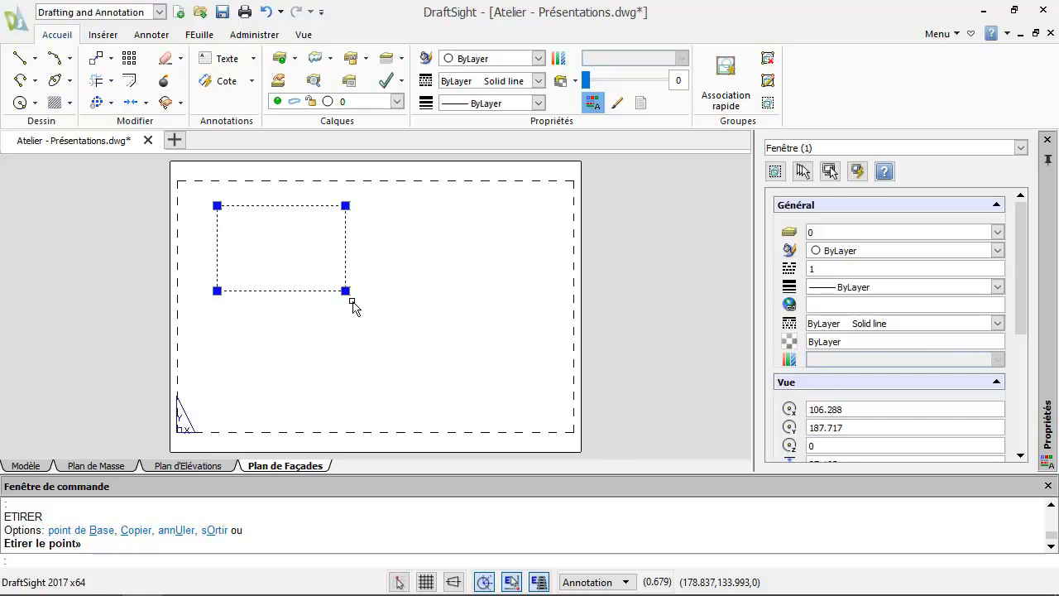
Step: Copy the reduced Plan de Façades viewport to the sheet's upper-right area, aligned horizontally with the original
key("ctrl+c")
key("ctrl+v")
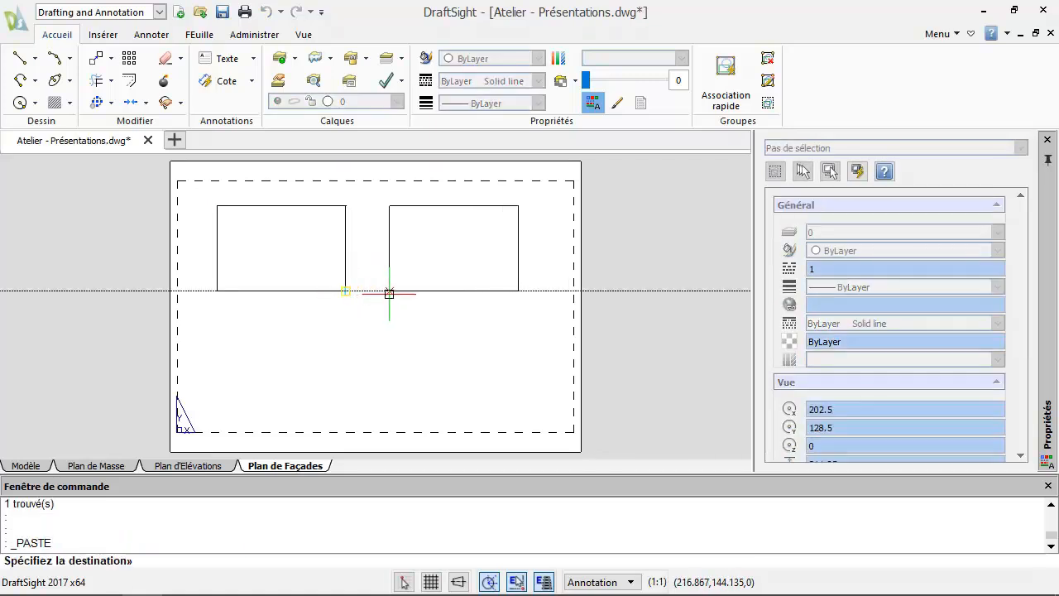
left_click(390, 292)
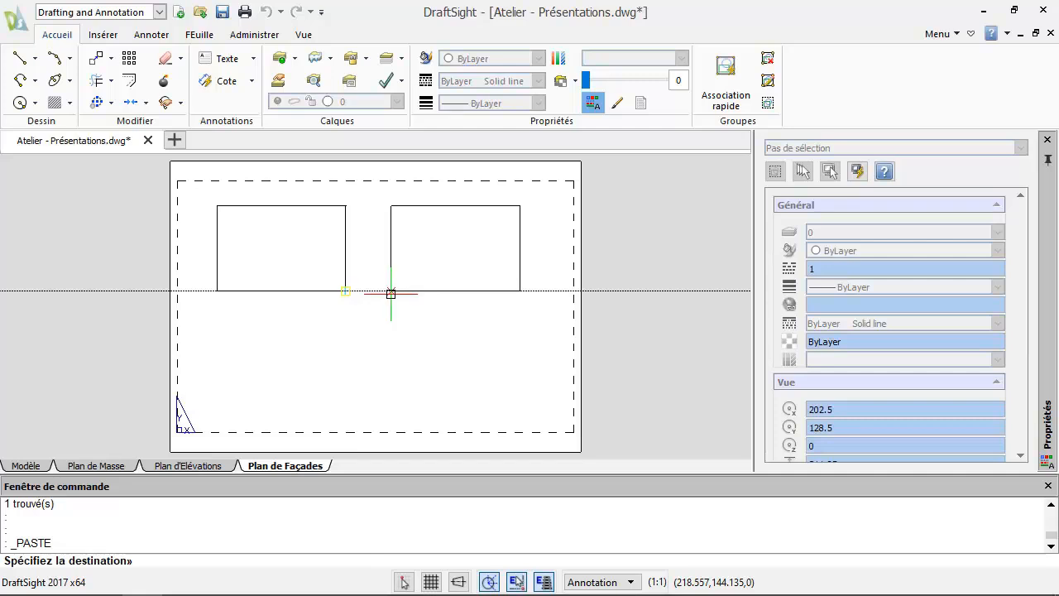
Step: Copy both upper viewports of the Plan de Façades sheet straight down to form a second row of two
left_click(334, 291)
left_click(412, 291)
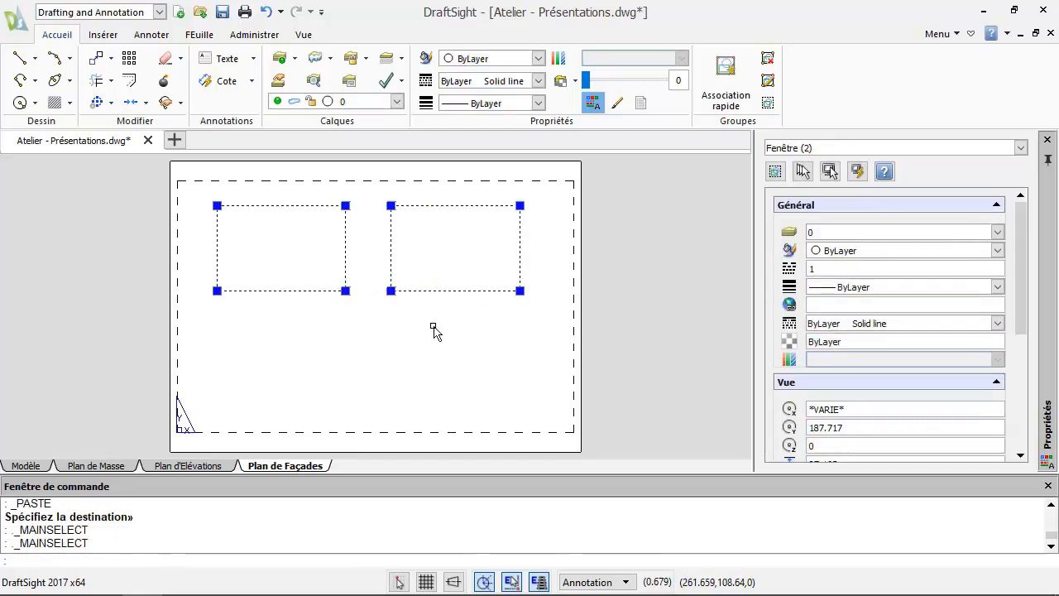
key("ctrl+c")
key("ctrl+v")
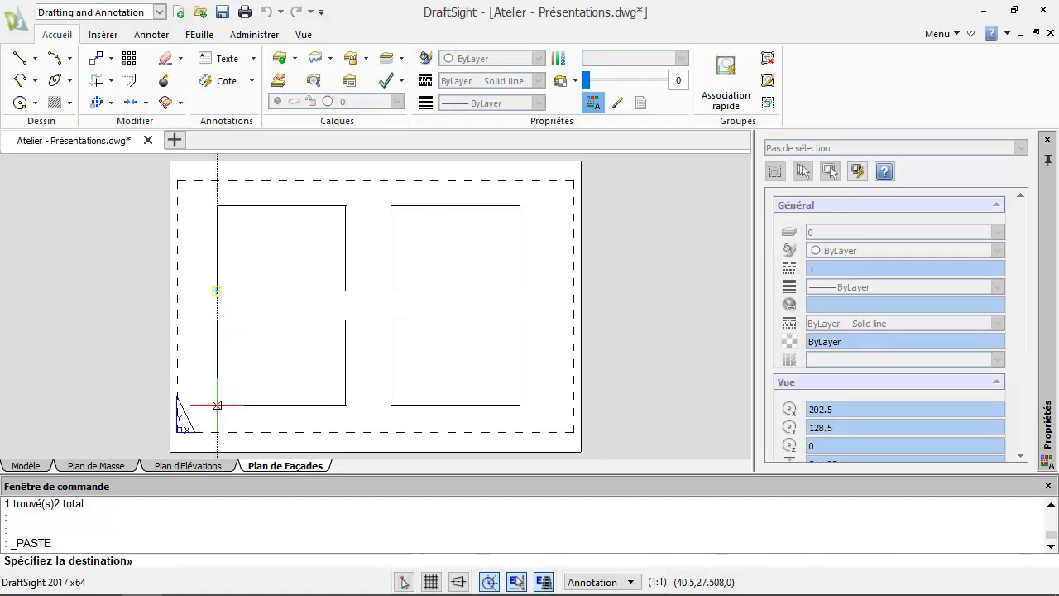
right_click(188, 303)
key("Escape")
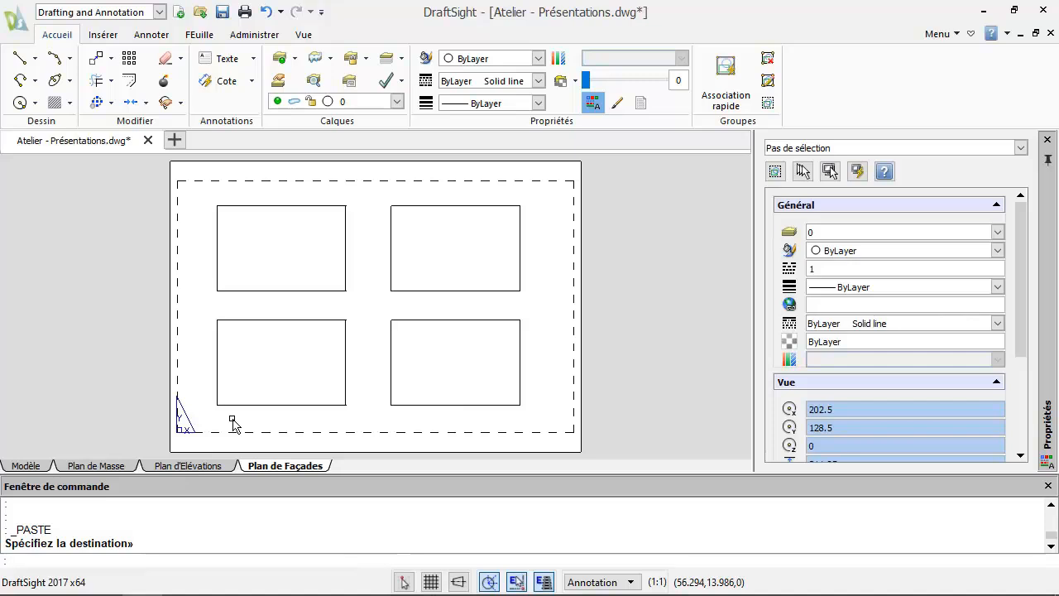
Step: Create a new sheet after Plan de Façades and rename it "Vues de Détails"
right_click(273, 469)
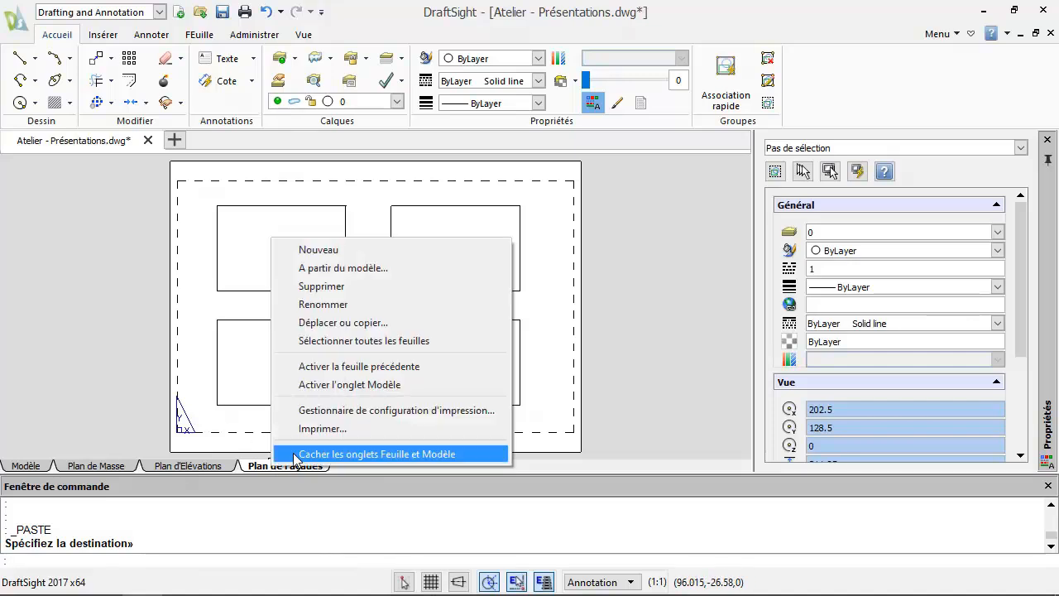
left_click(312, 251)
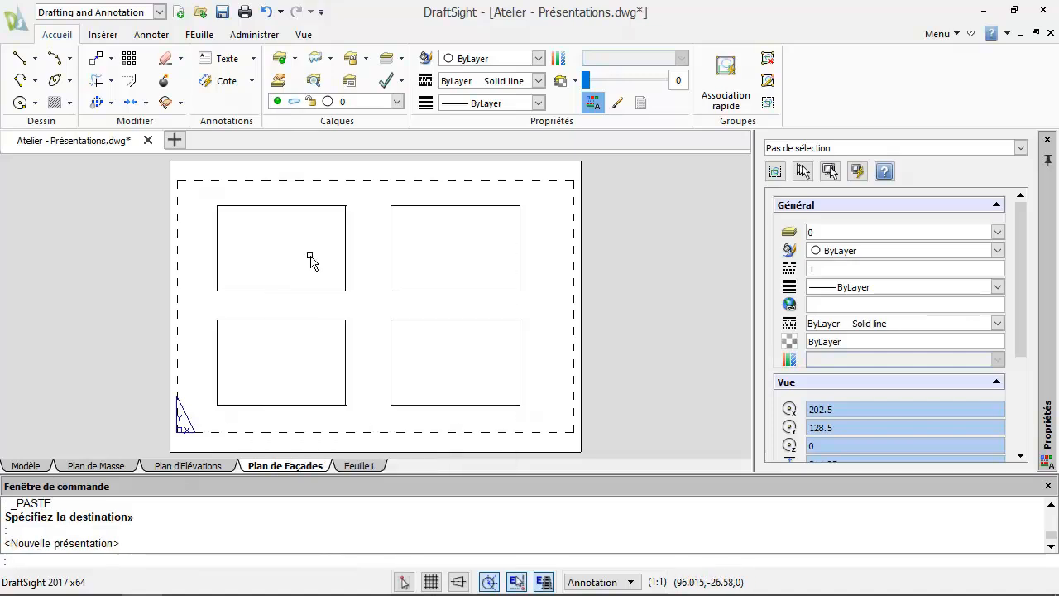
left_click(361, 467)
right_click(361, 467)
left_click(395, 300)
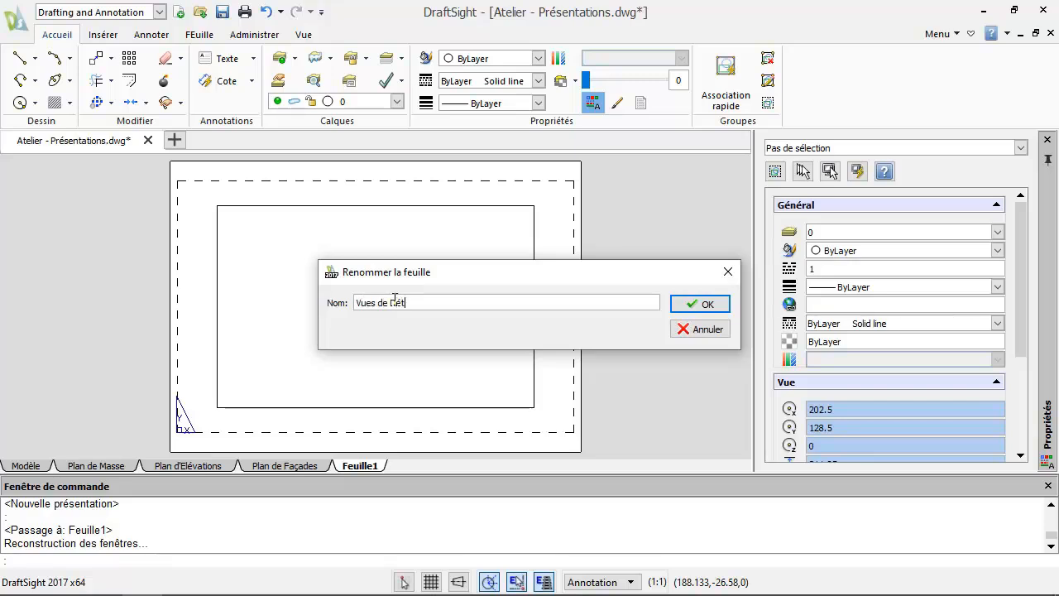
type("ails")
left_click(700, 305)
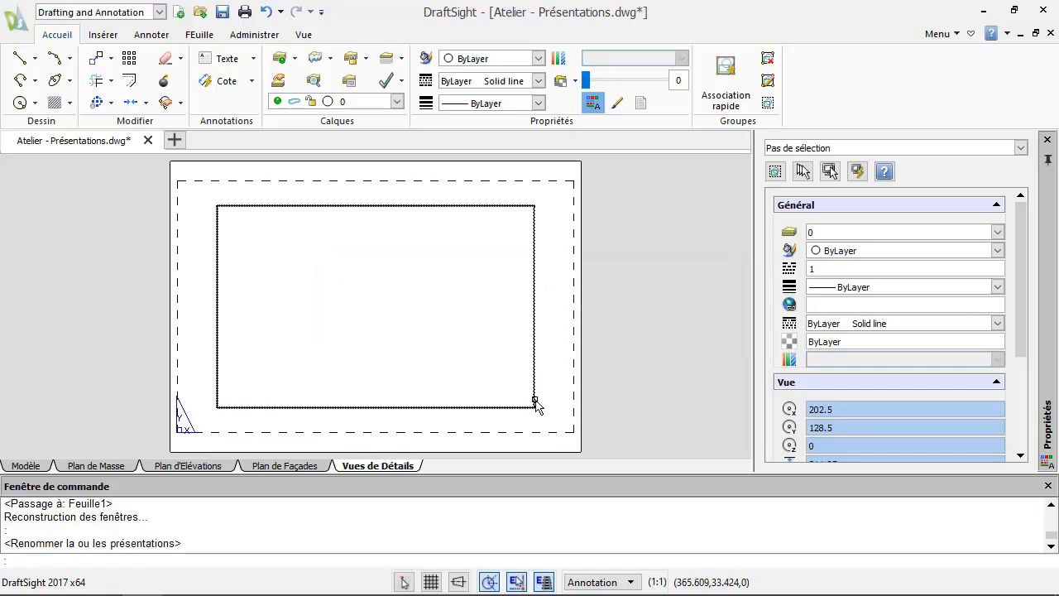
Step: Shrink the Vues de Détails viewport into the sheet's upper-left quarter, centred at about (106.7, 183.9)
left_click(534, 403)
left_click(533, 407)
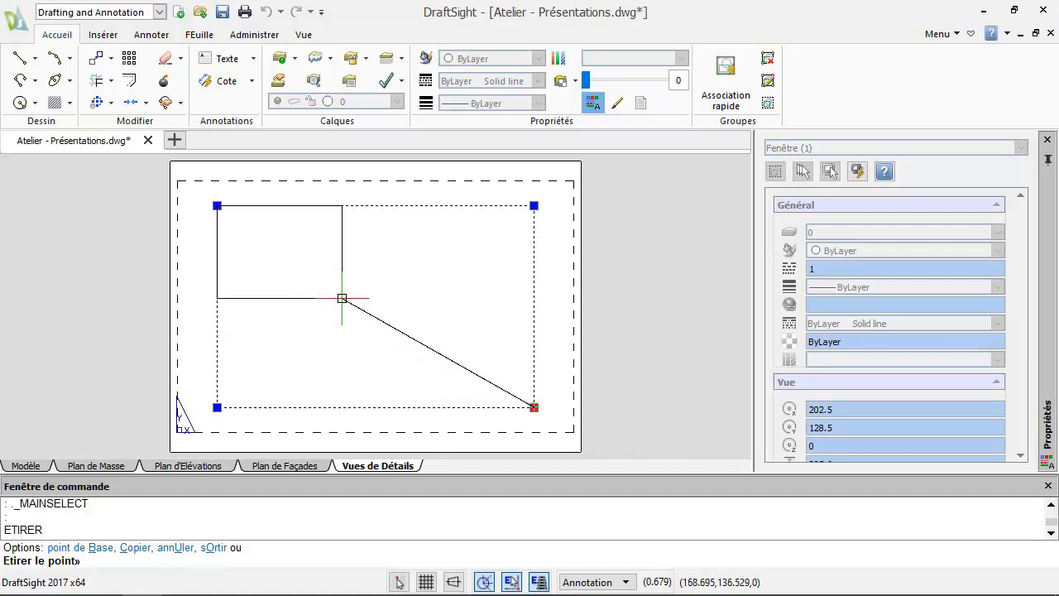
left_click(346, 298)
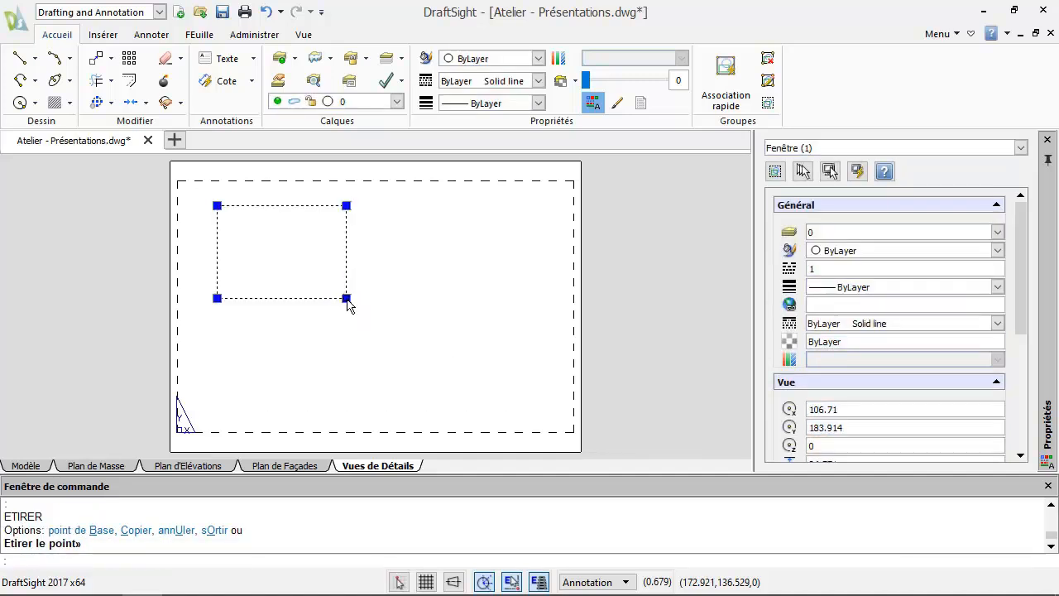
Step: Copy the reduced Vues de Détails viewport to the sheet's upper-right area, aligned horizontally with the original and centred at about (287.3, 183.9)
key("ctrl+c")
key("ctrl+v")
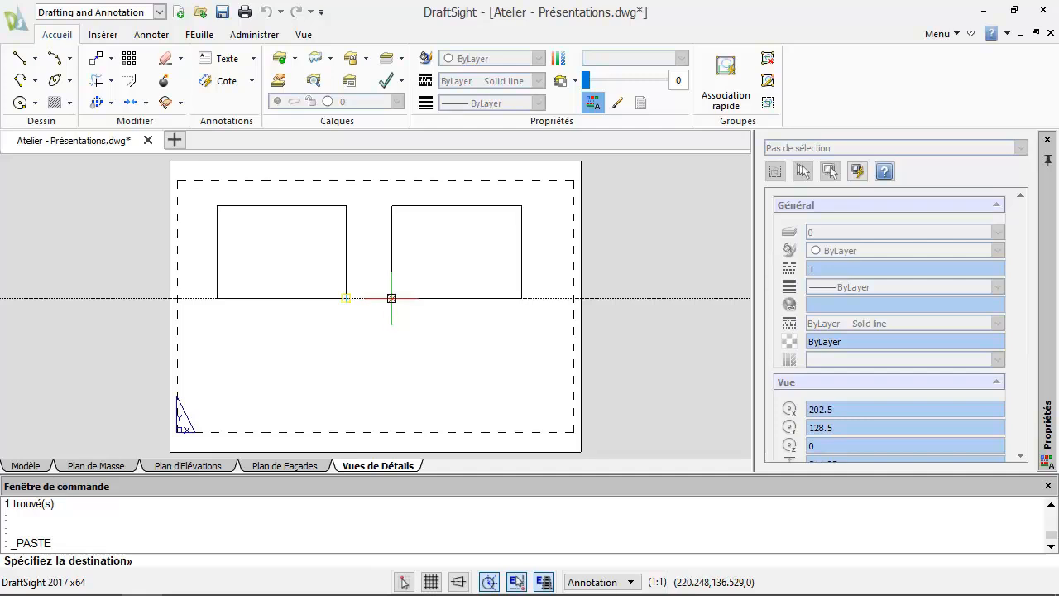
left_click(393, 298)
Step: Place a third viewport copy centrally below the upper two on the Vues de Détails sheet and save the drawing
left_click(394, 299)
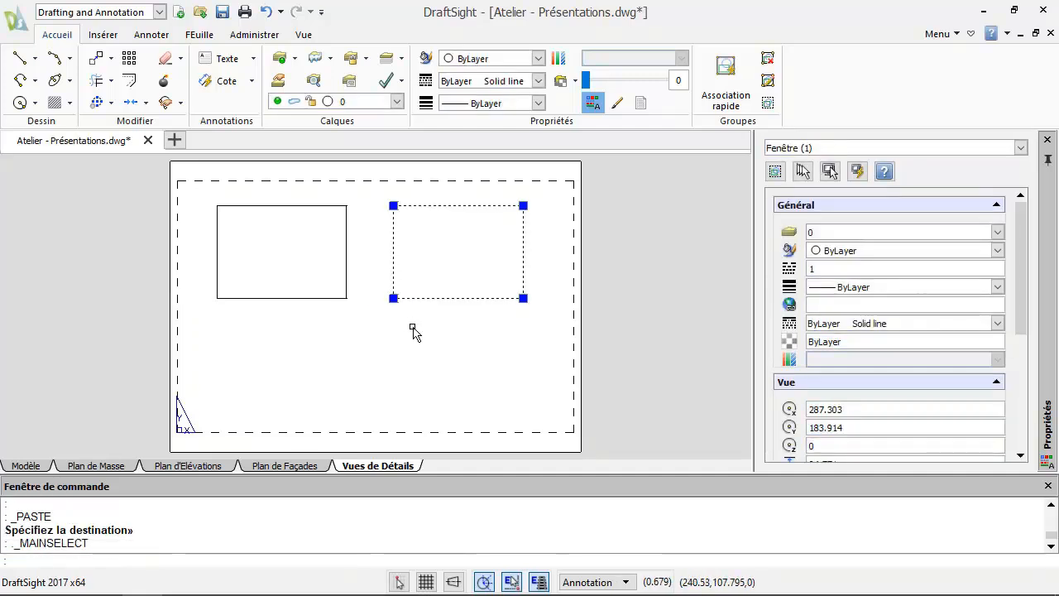
key("ctrl+v")
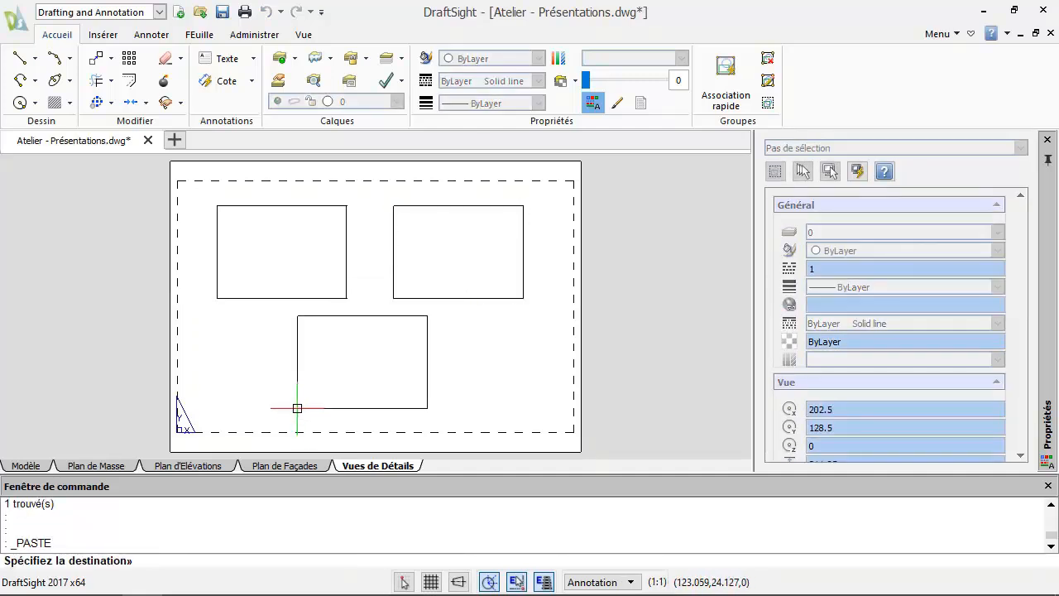
left_click(301, 411)
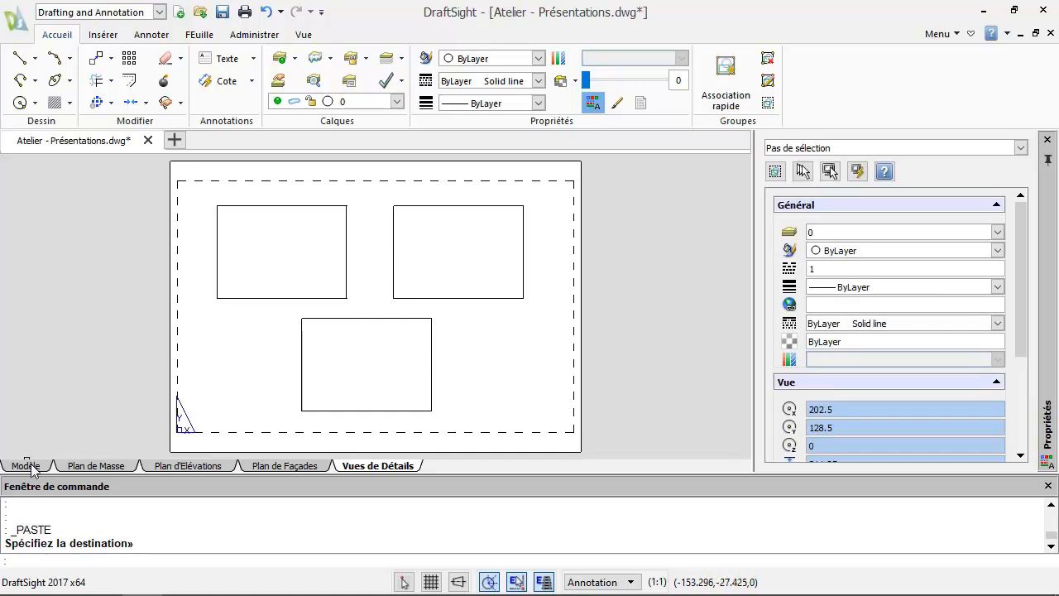
left_click(223, 12)
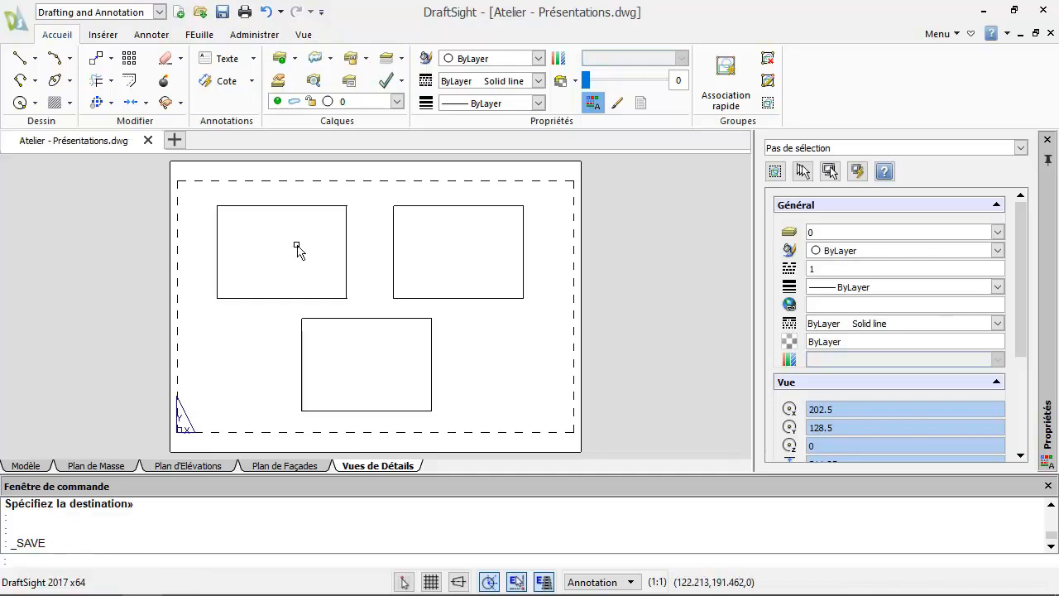
Step: Review the model space and the Plan de Masse, Plan de Façades and Vues de Détails sheets one after another
left_click(26, 466)
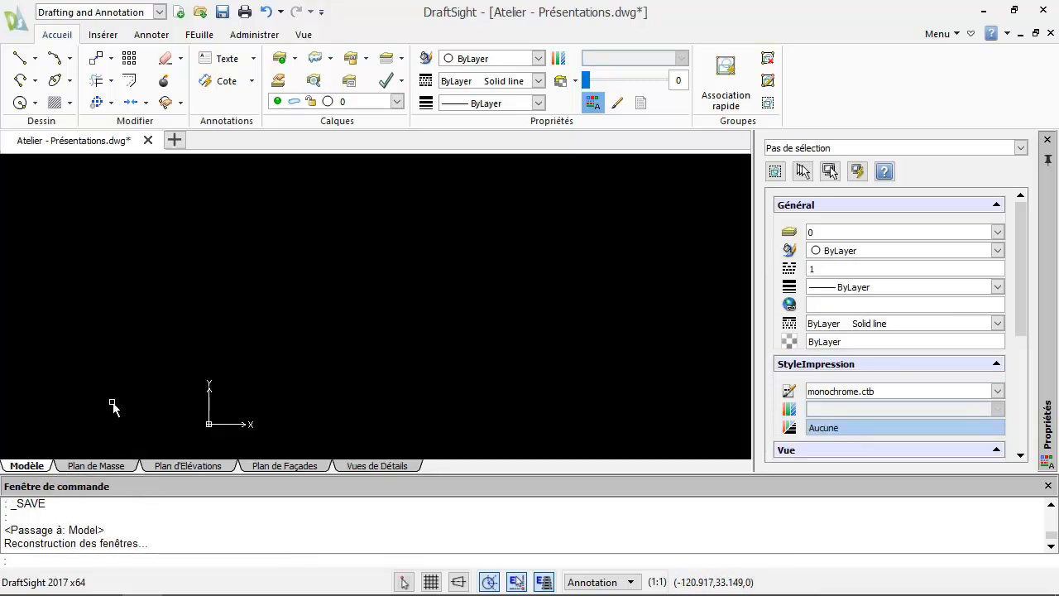
left_click(93, 467)
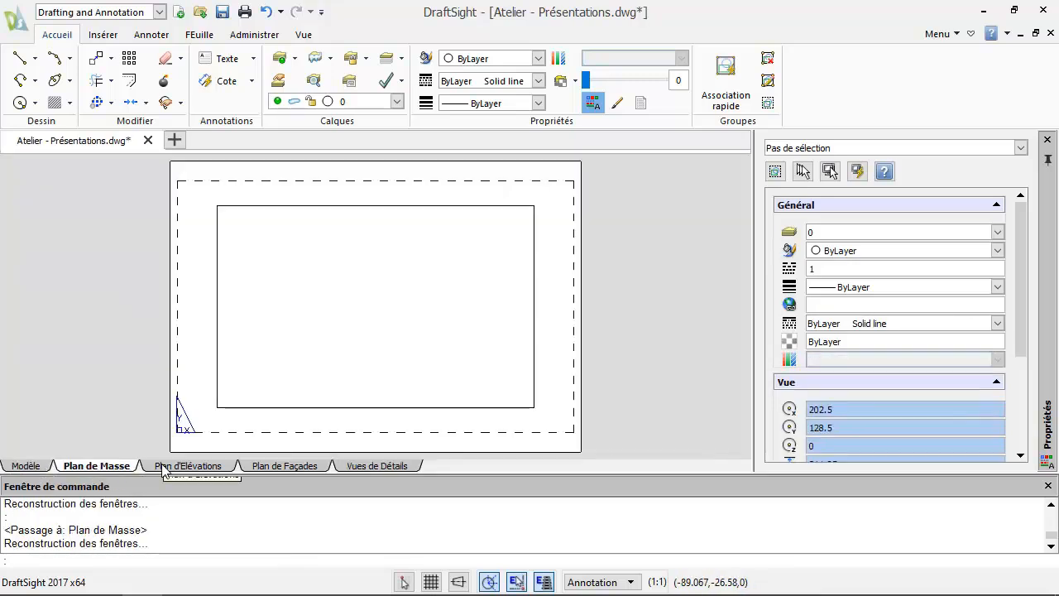
left_click(251, 468)
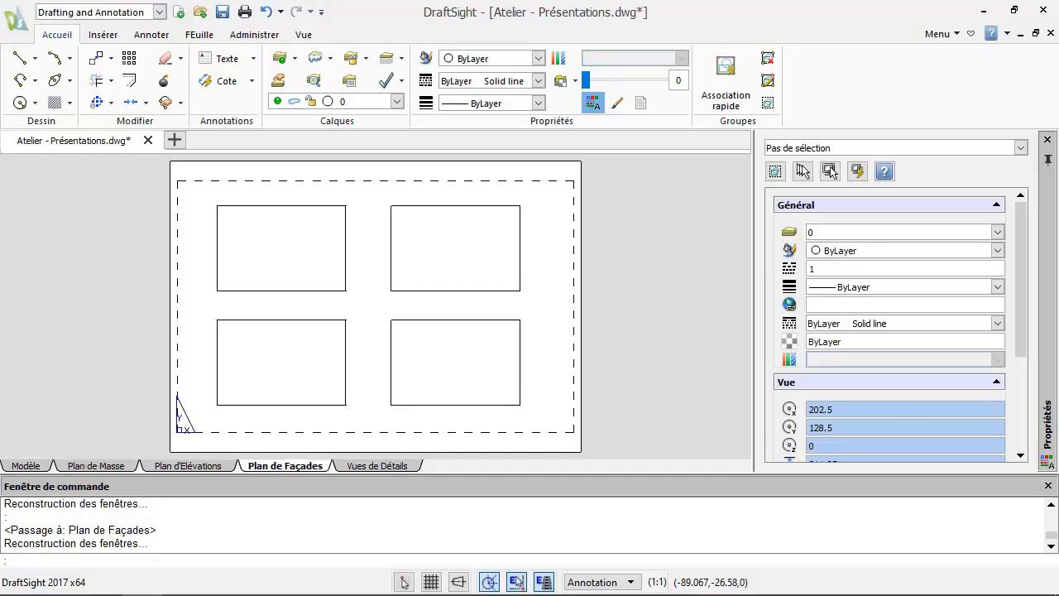
left_click(403, 466)
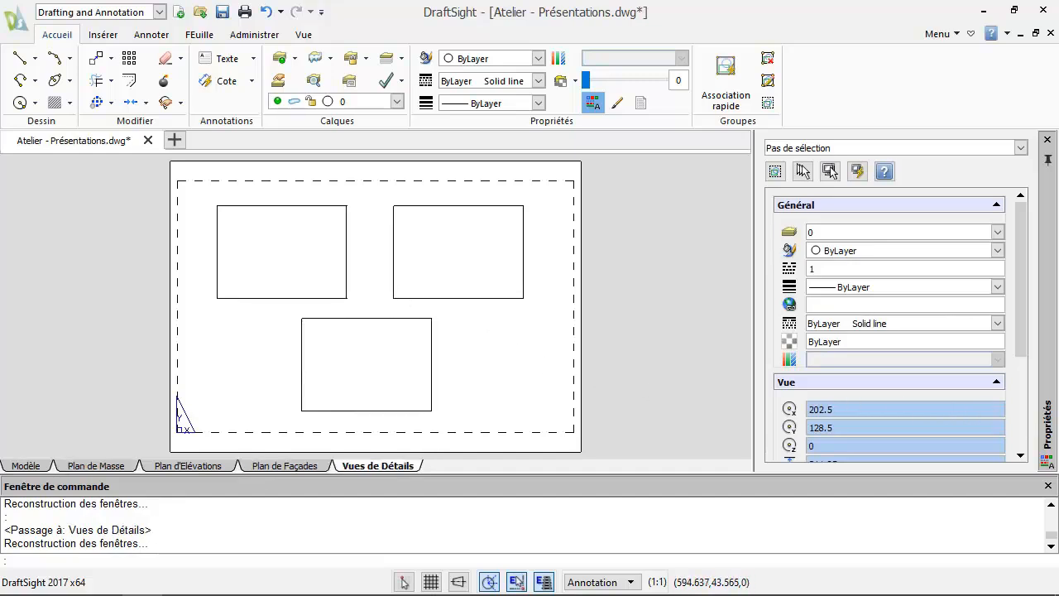